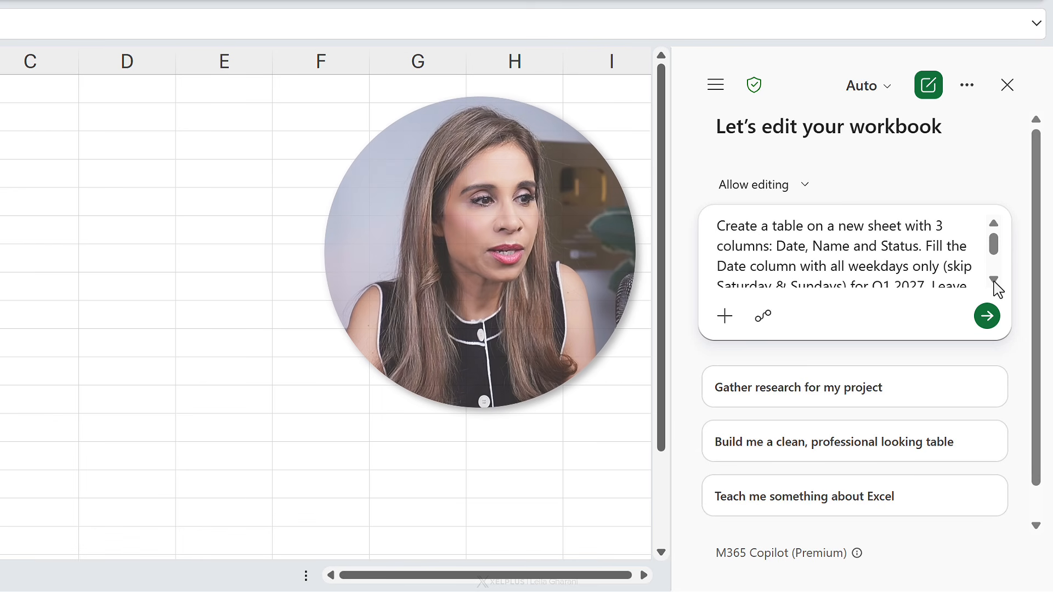
Submit the prompt for a new sheet with a Date, Name and Status table of Q1 2027 weekdays titled "At the Office", and accept the result
click(993, 281)
click(993, 281)
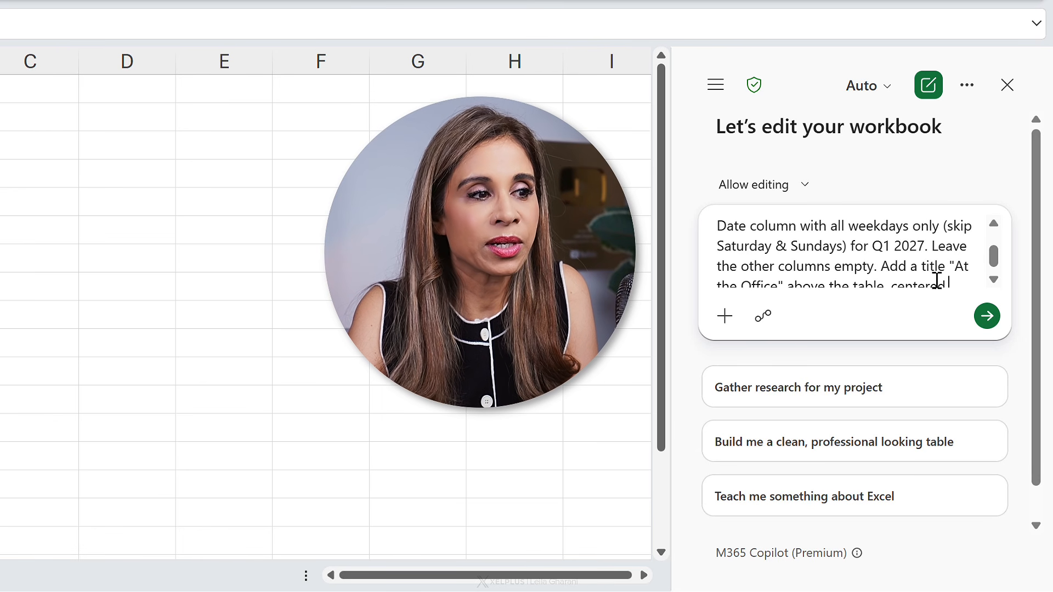
click(994, 281)
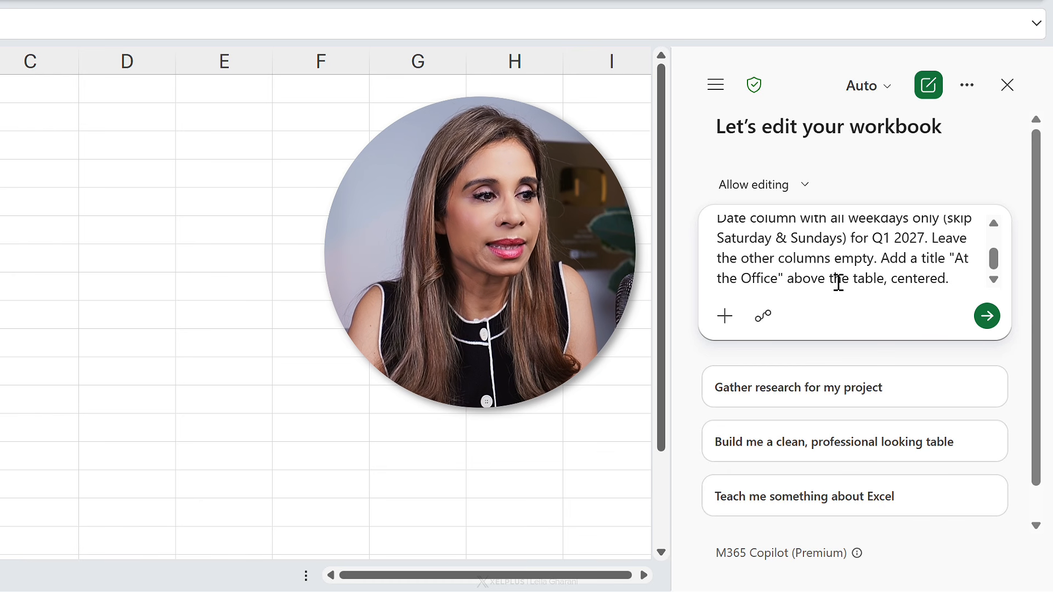
click(985, 322)
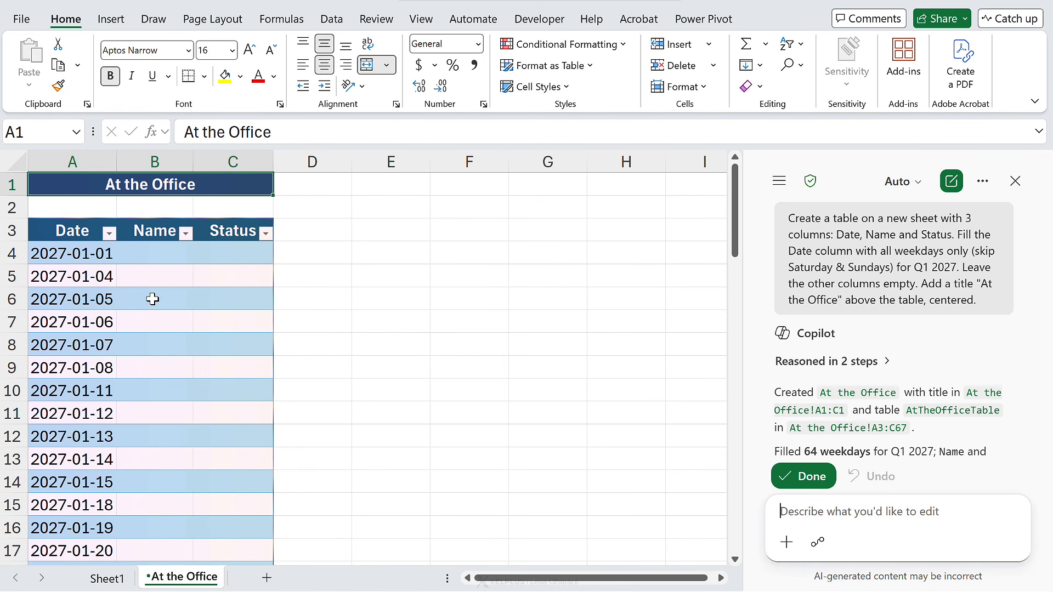
click(804, 476)
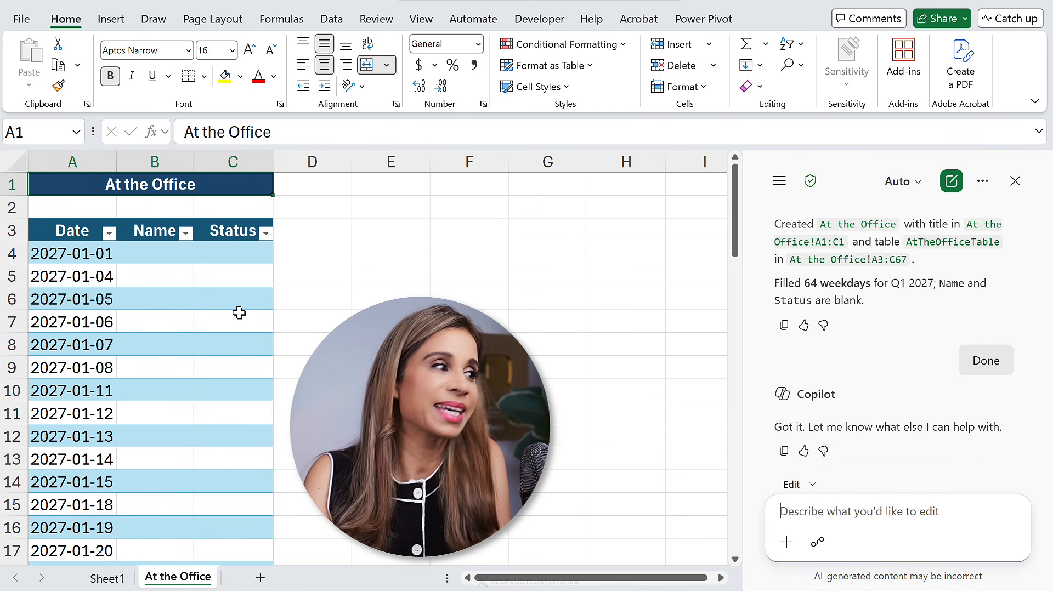
Apply the plain, unformatted Light table style to the Date, Name and Status table
click(201, 296)
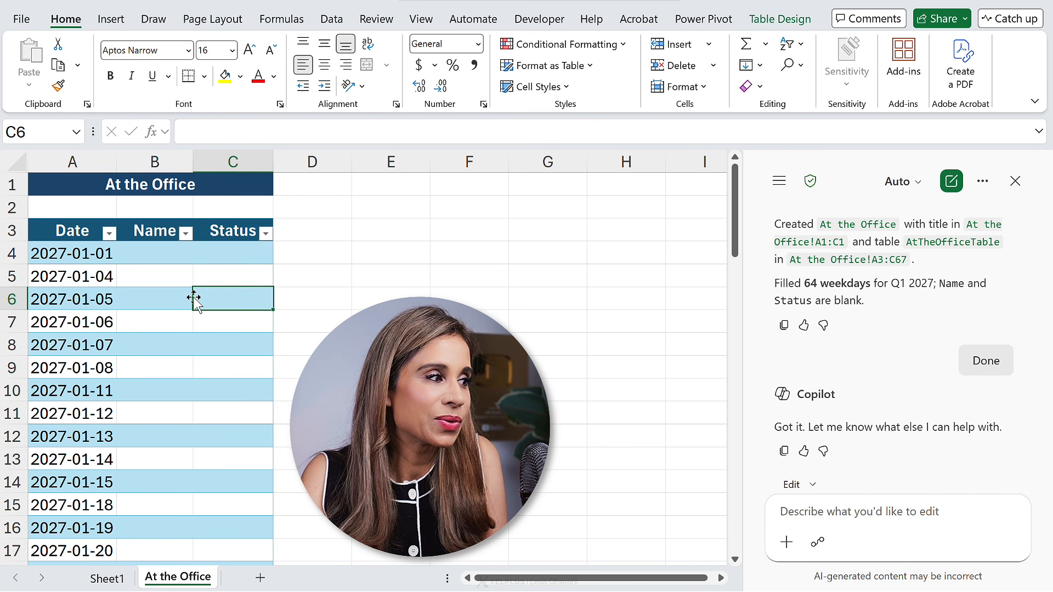
click(781, 21)
click(1002, 87)
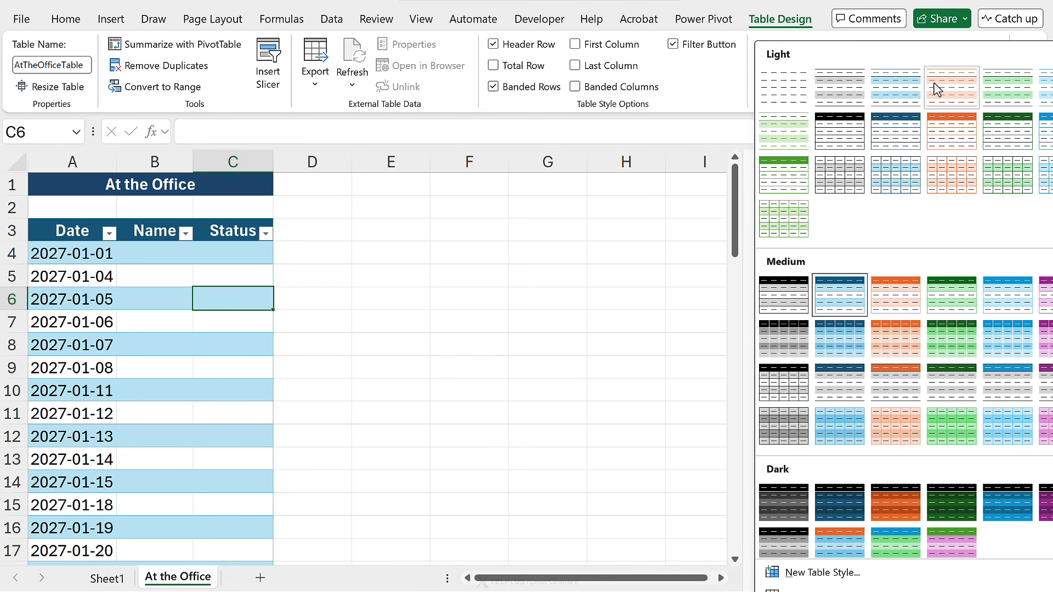
click(786, 99)
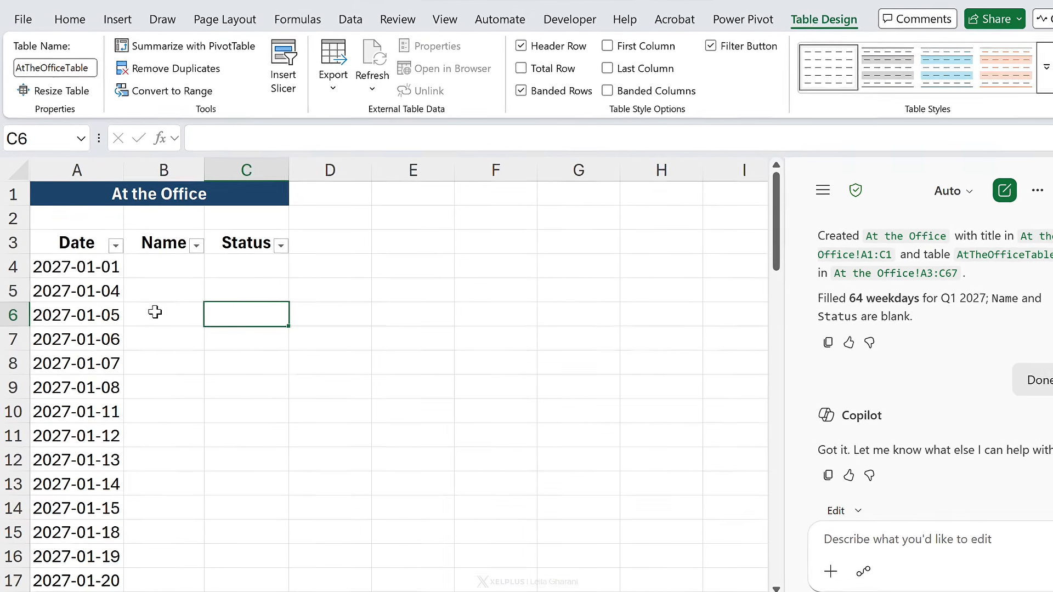
click(151, 301)
drag(91, 285, 289, 281)
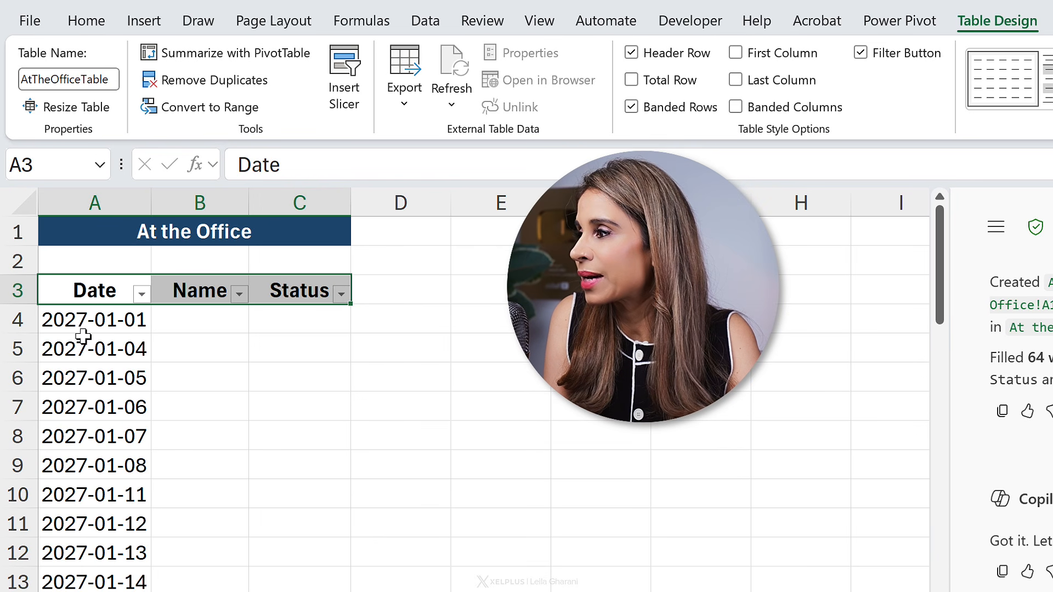
drag(82, 319, 311, 515)
click(294, 461)
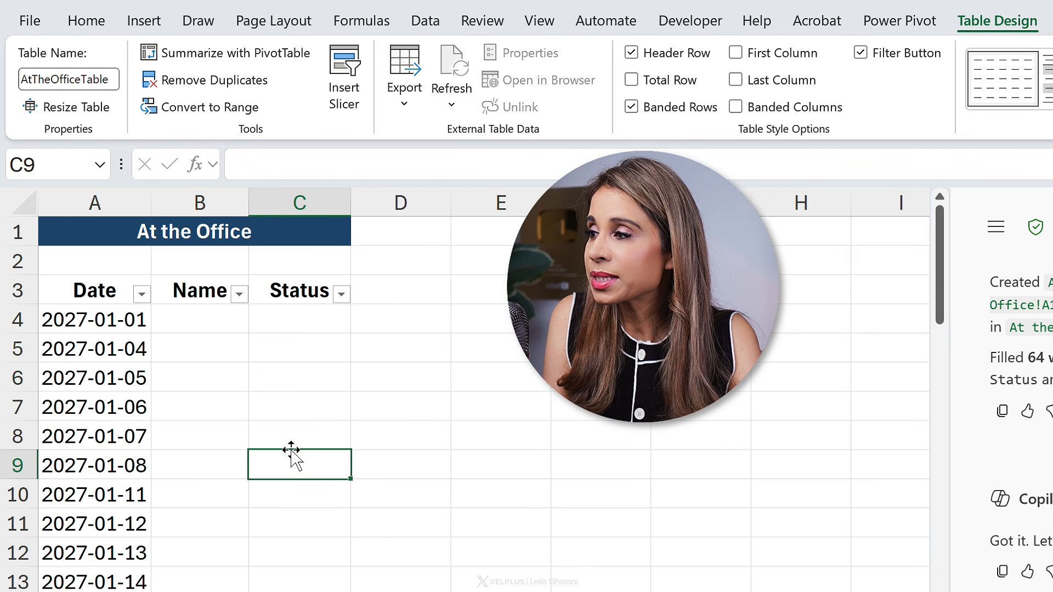
Hide the gridlines on the At the Office sheet
click(415, 340)
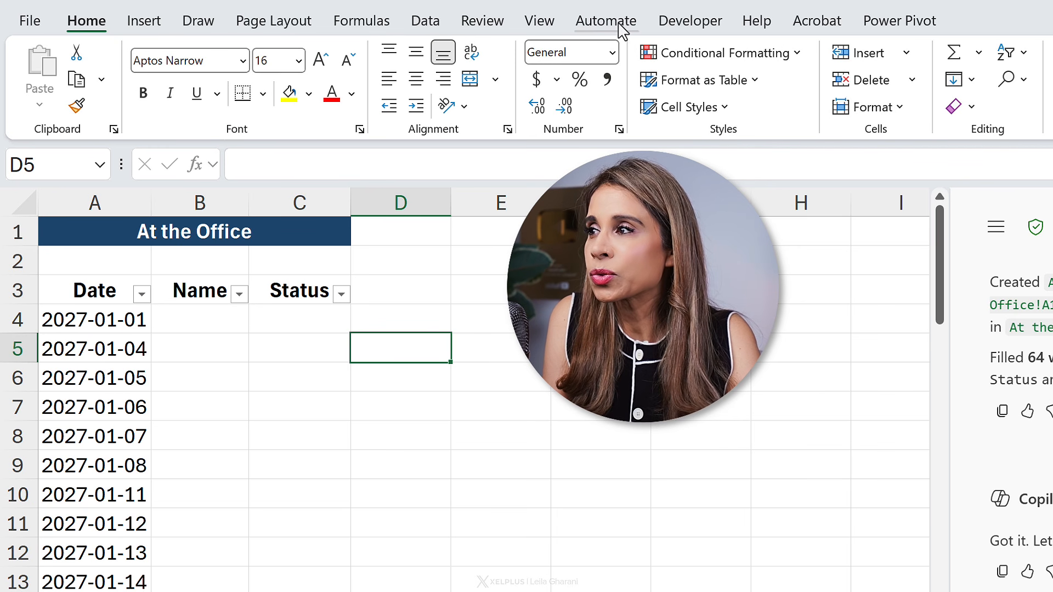
click(541, 21)
click(497, 88)
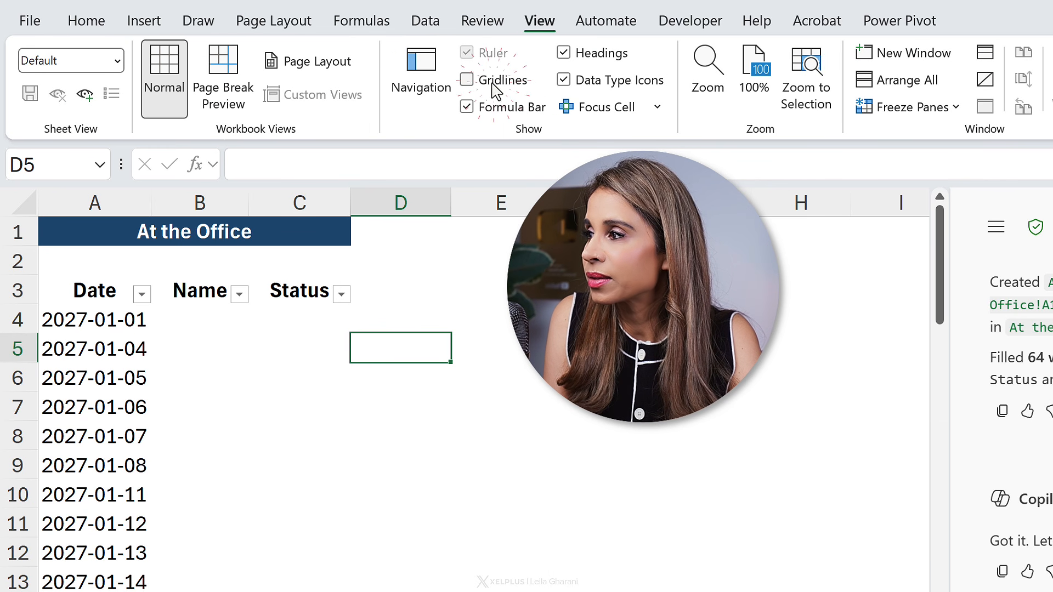
Check the date format in A5 and the merge and alignment settings of the At the Office title
click(101, 343)
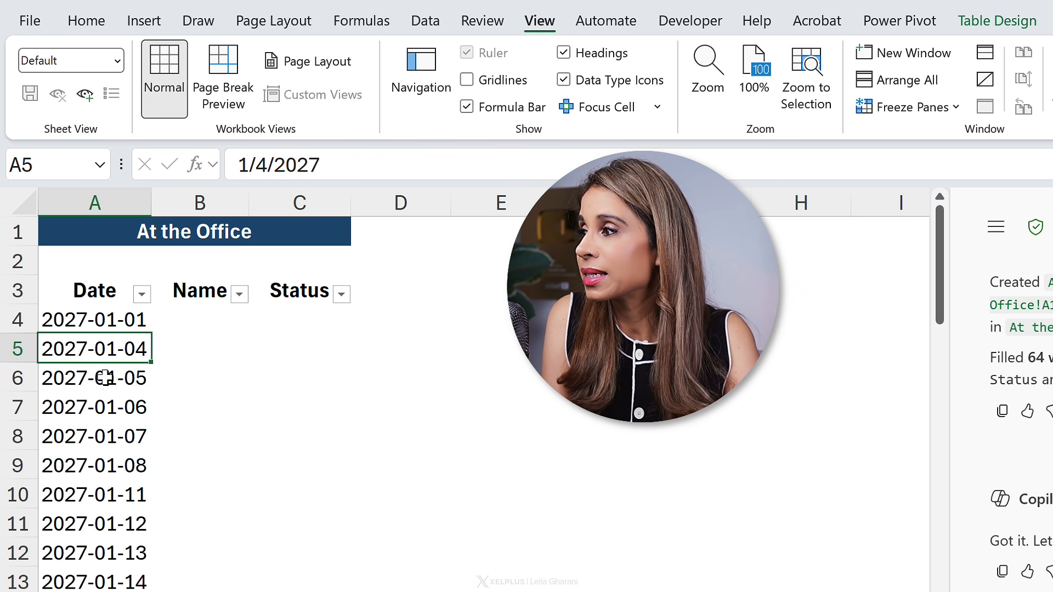
click(236, 236)
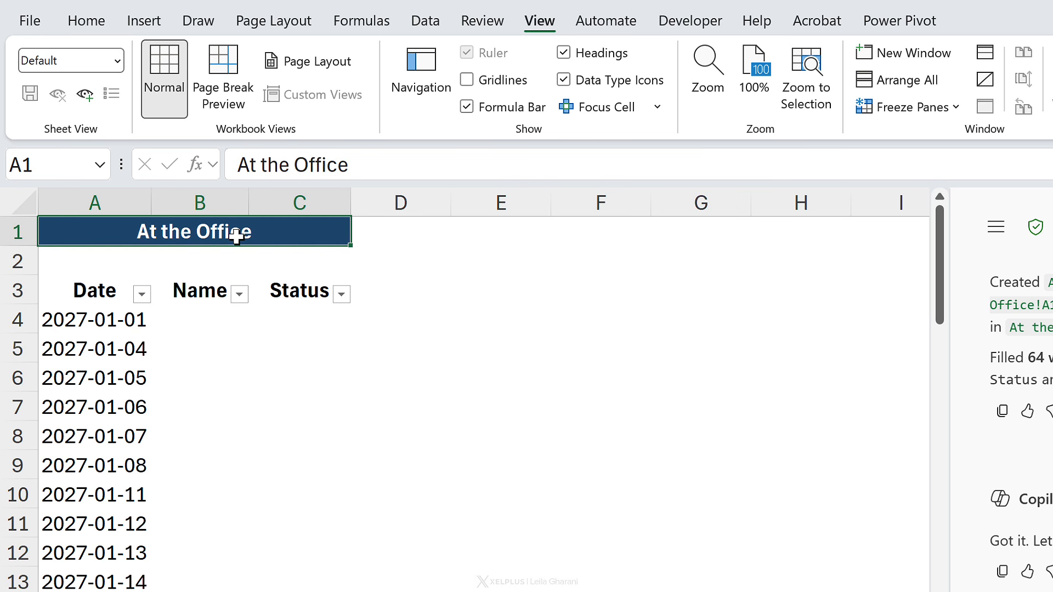
click(86, 21)
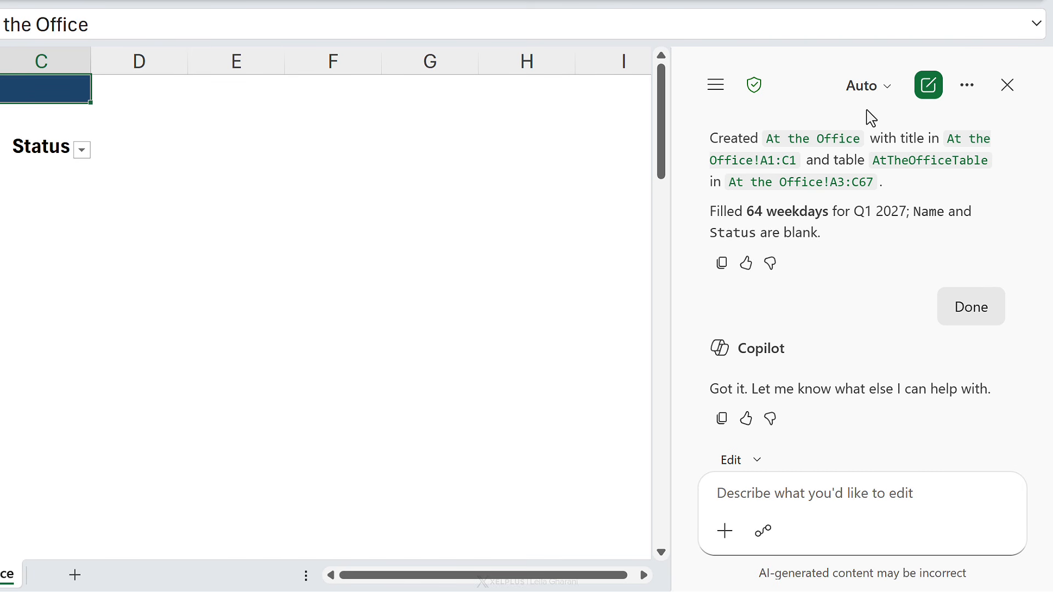
Open Copilot's personalization settings and add the instruction "Use the date format DD-MMM-YYYY"
click(963, 99)
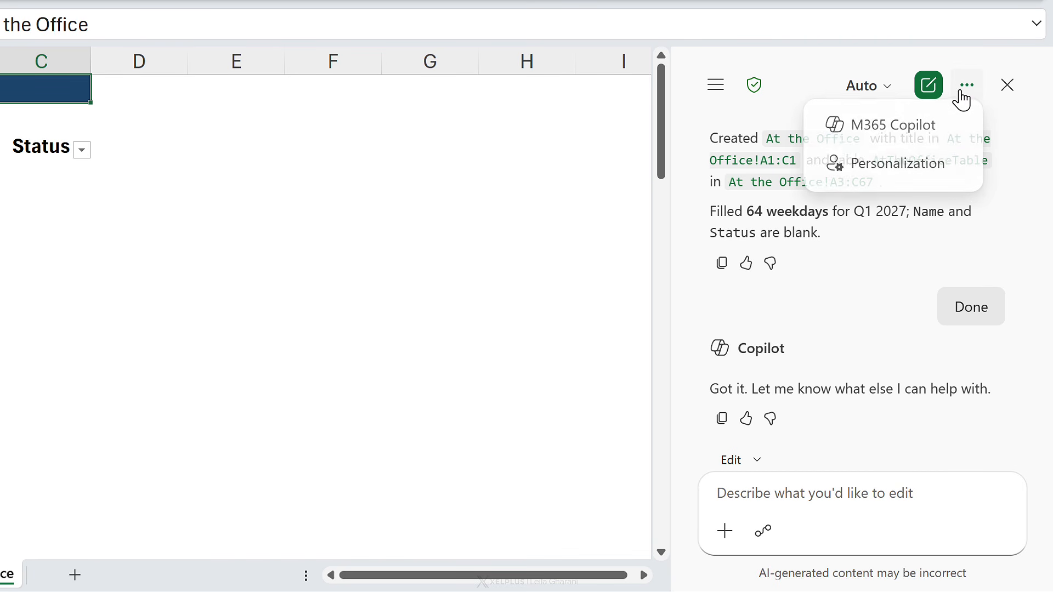
click(885, 178)
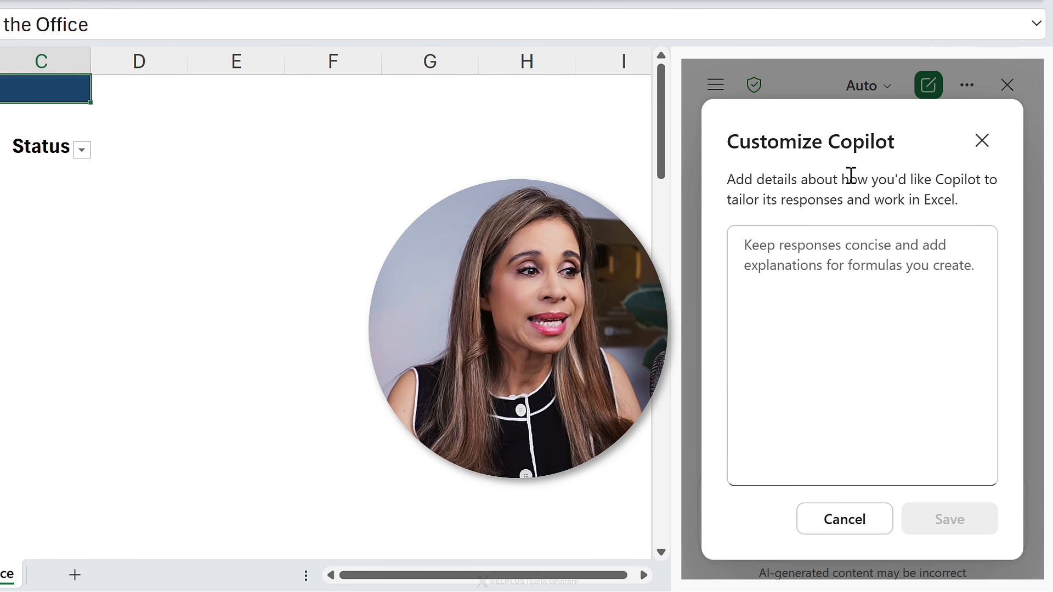
click(816, 265)
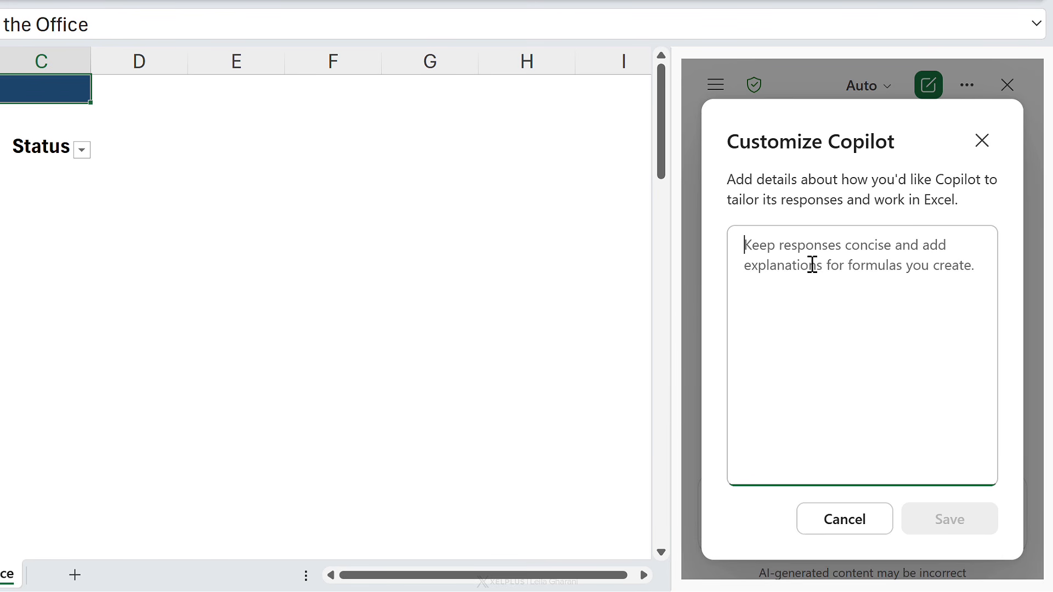
text(Use the date format DD-MMM-YYYY)
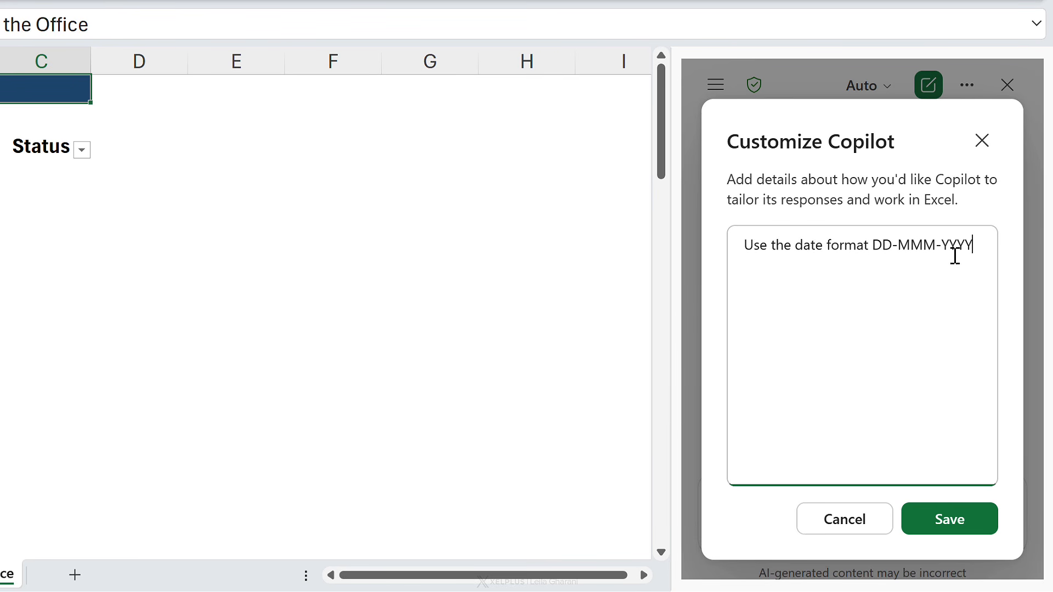
Add instructions for manual table formatting without fills, thin #F2F2F2 horizontal borders, a bold header with thick black bottom border, and no gridlines on new sheets
text(Use manual table formatting only: no background fill for headers and values, no borders except thin horizontal borders in #F2F2F2, and a bold header with a thick black bottom border.)
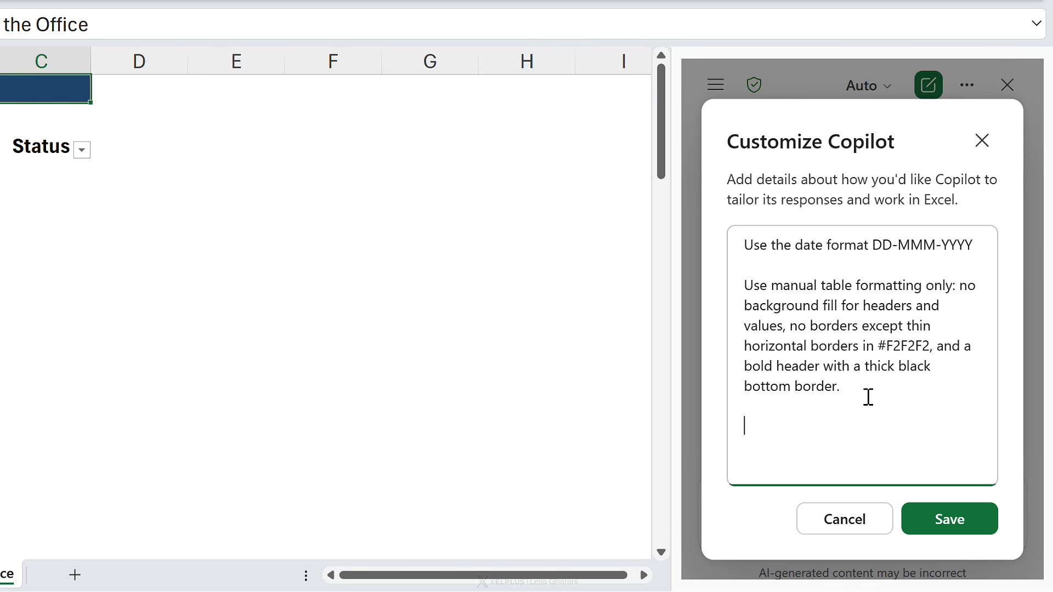
text(Remove gridlines on newly inserted sheets.)
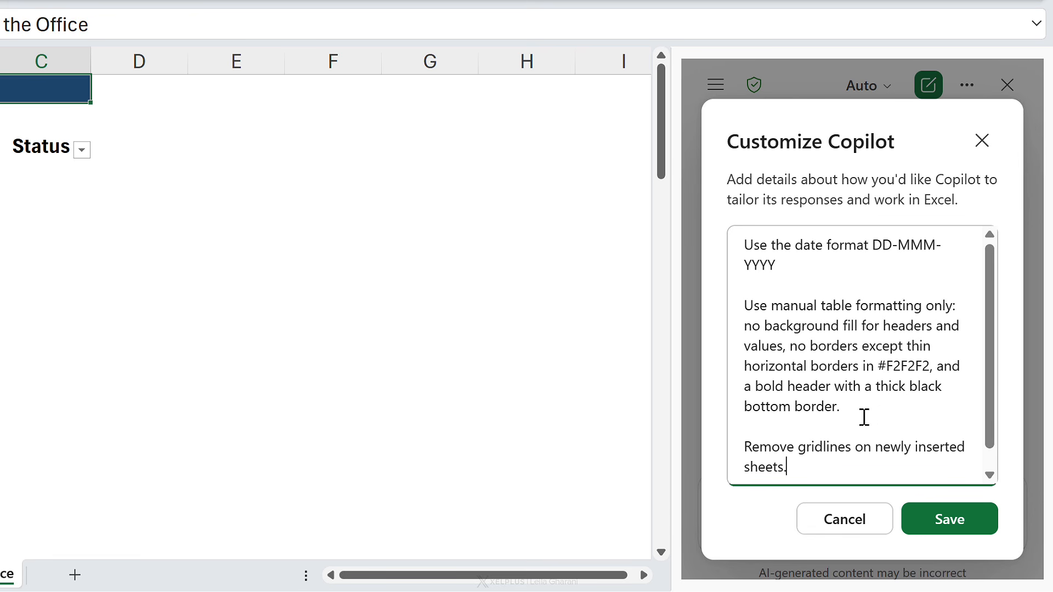
Add the instruction "Prefer center across selection instead of merge & center", save the Copilot instructions and close the dialog
scroll(863, 418, down, 1)
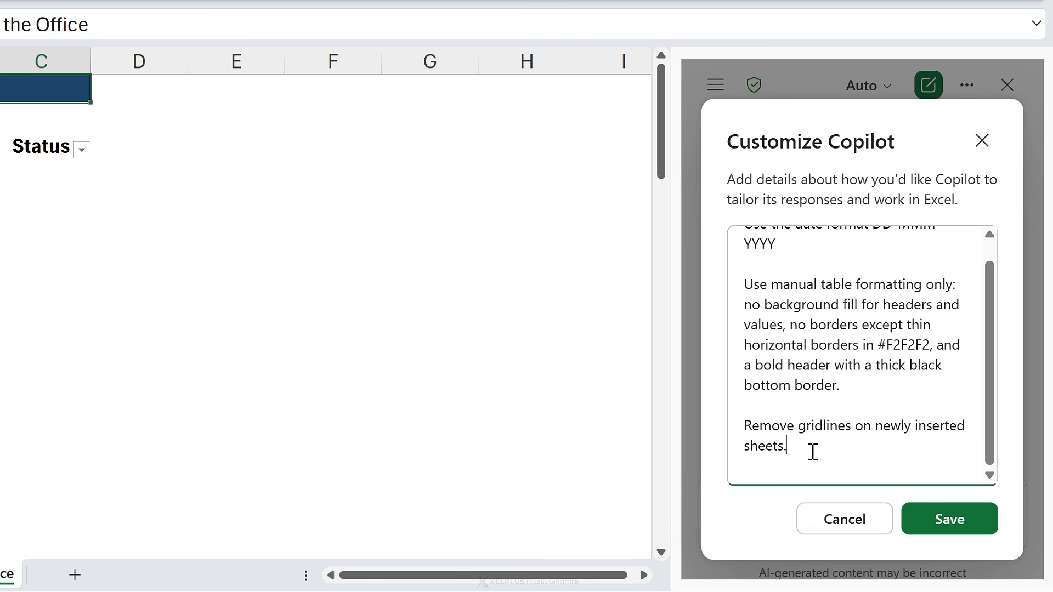
key(Return)
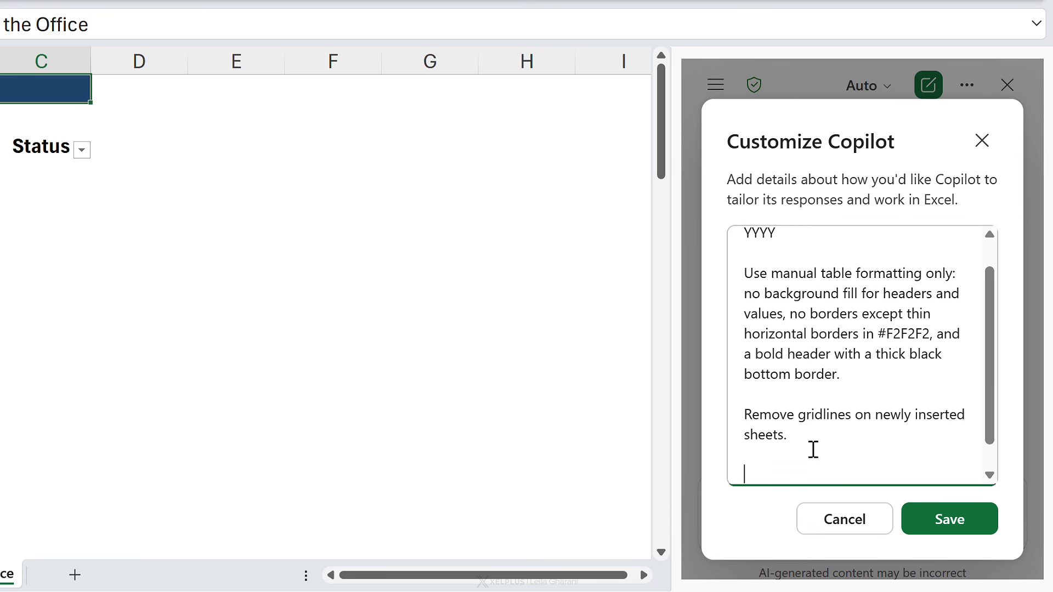
text(Prefer center across selection instead of merge & center)
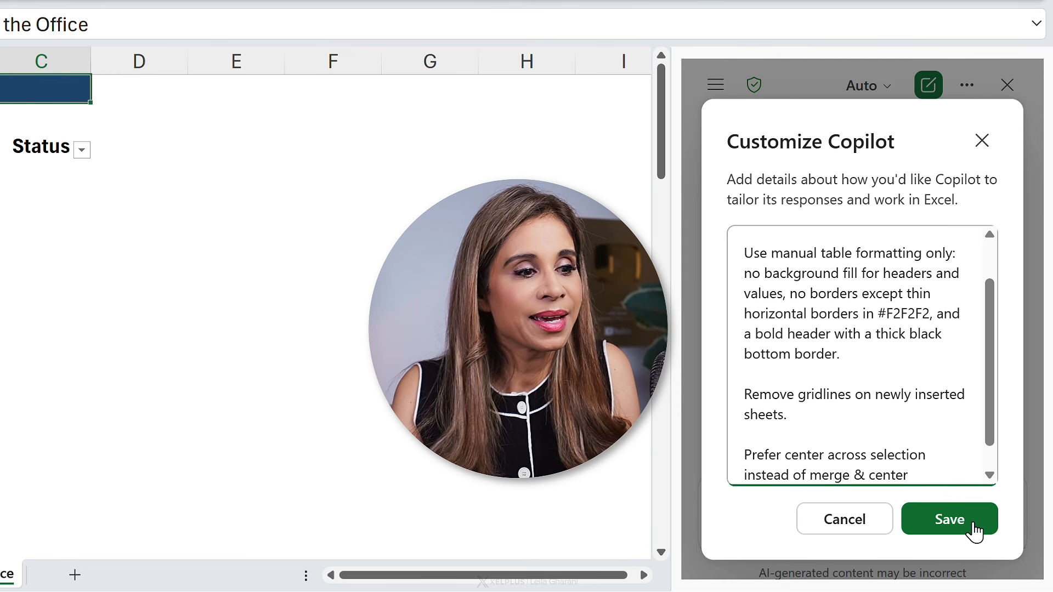
click(975, 530)
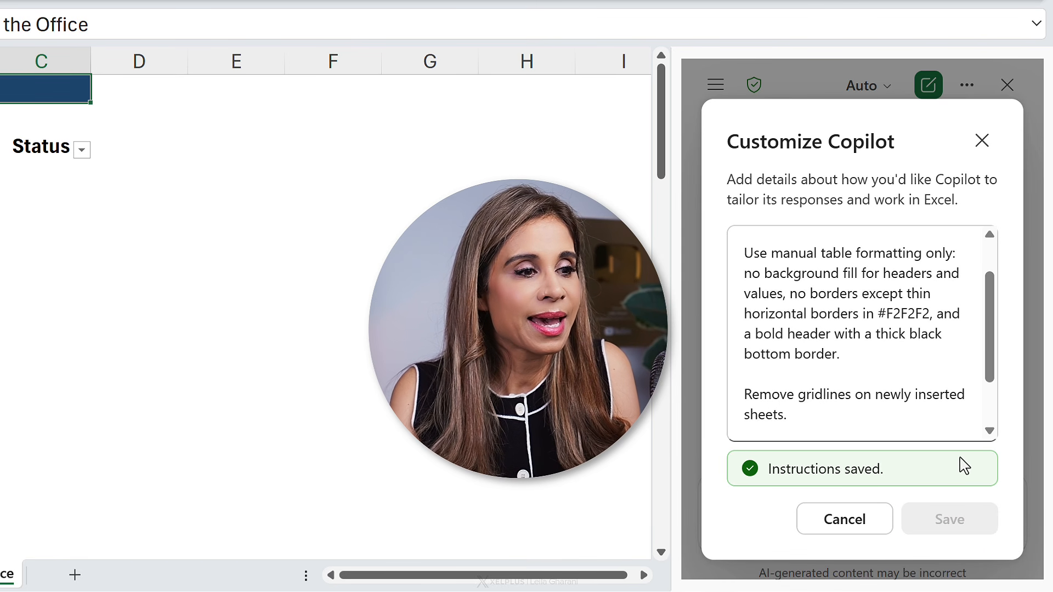
click(984, 143)
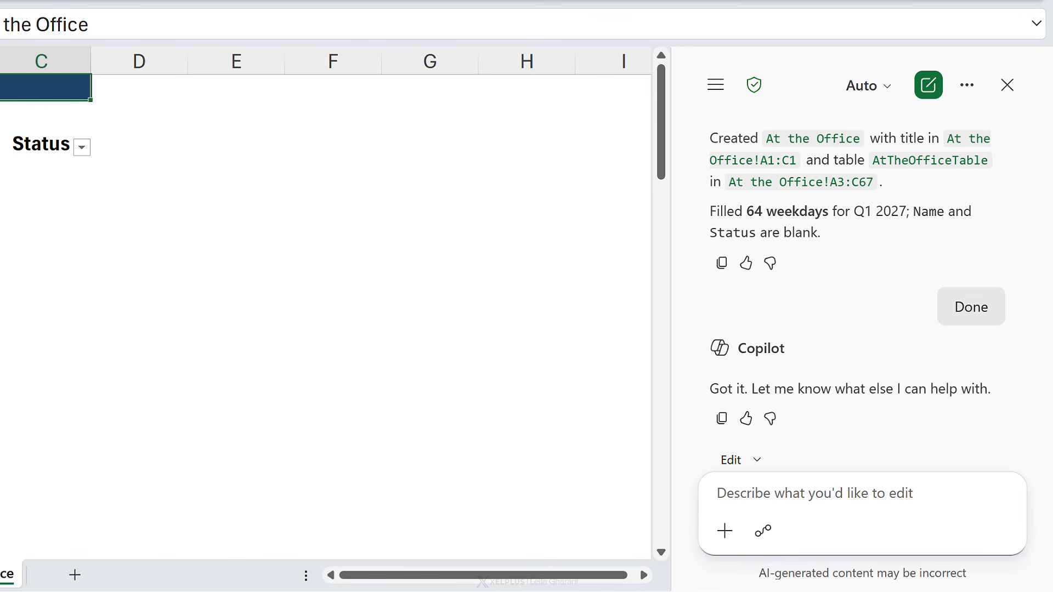
Ask Copilot "now do the same for Q1 2026" and accept the created sheet
text(now do the same for Q1 2026)
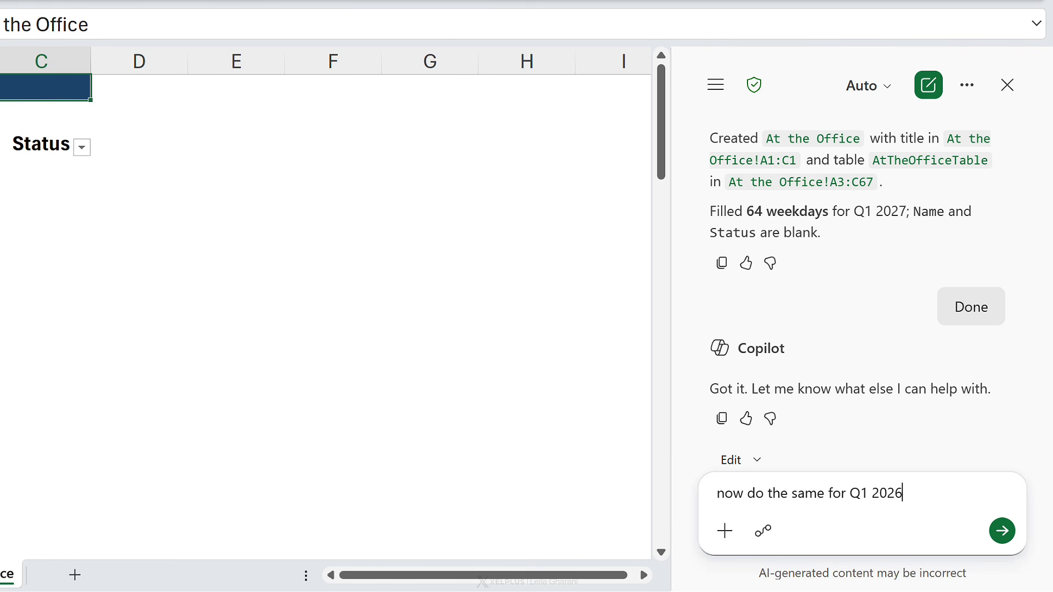
key(Return)
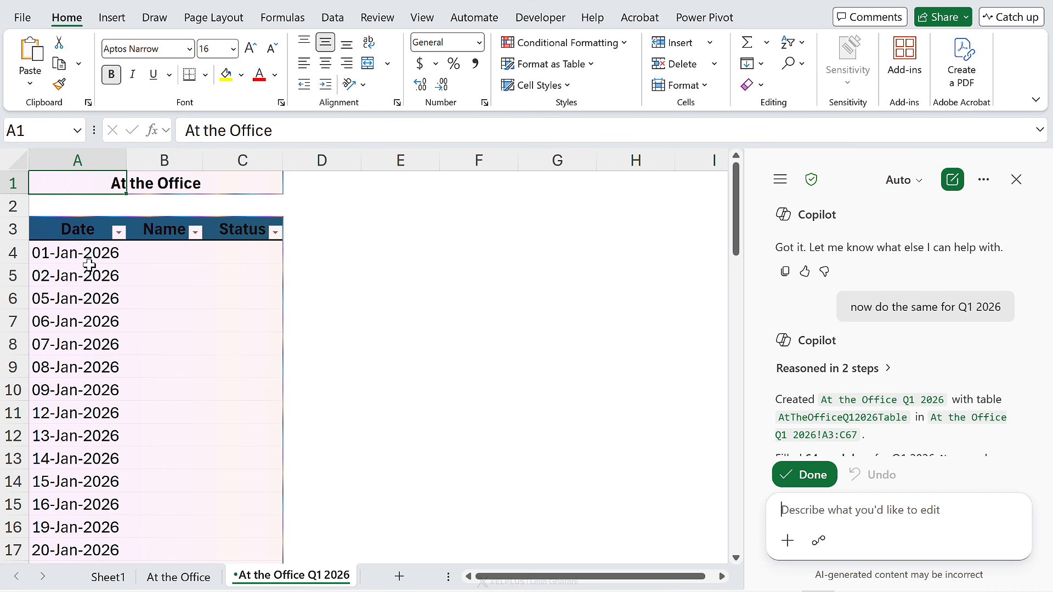
click(799, 483)
Compare the Q1 2026 table's header with the saved personalization instructions on background fill, and close the dialog
click(164, 275)
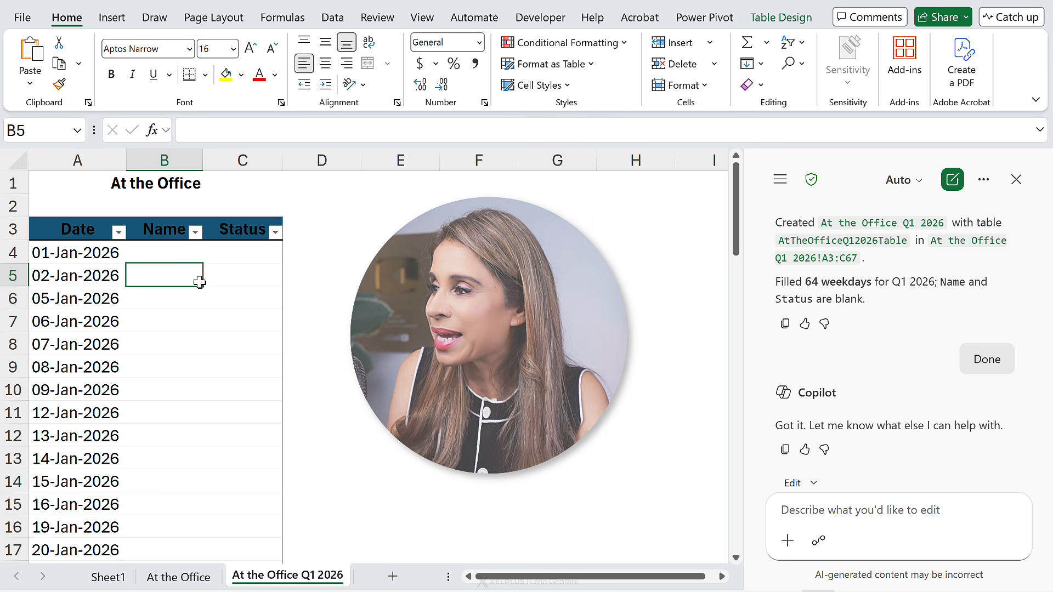
key(Down)
key(Down)
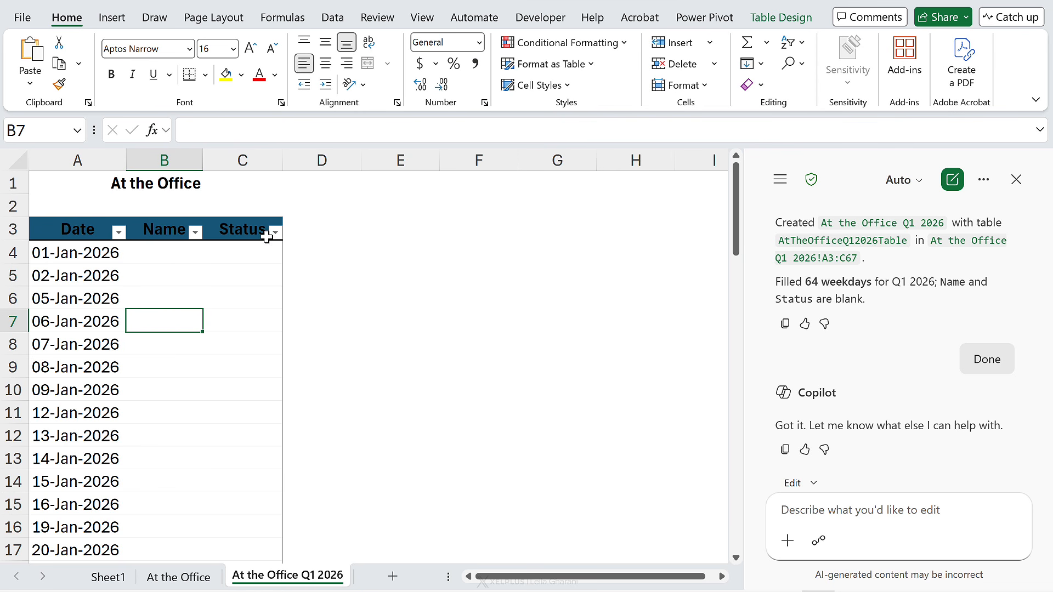
click(982, 182)
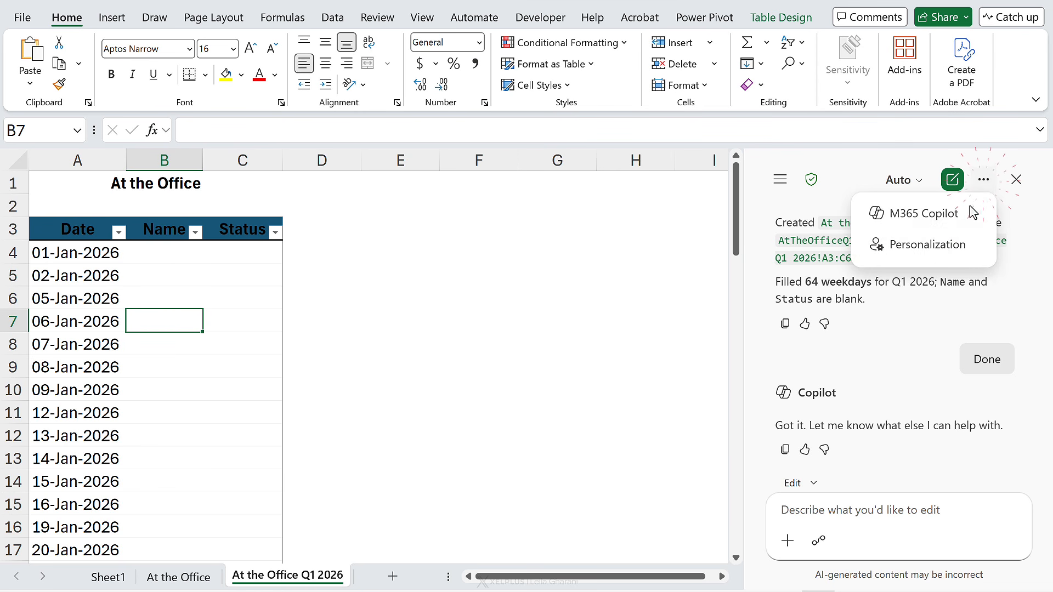
click(924, 242)
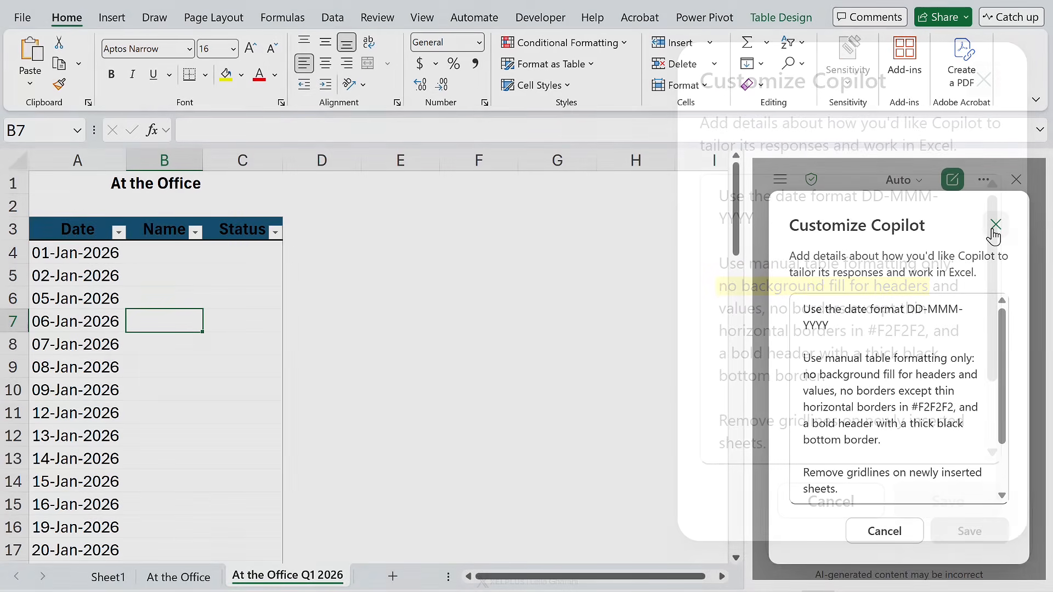
click(993, 232)
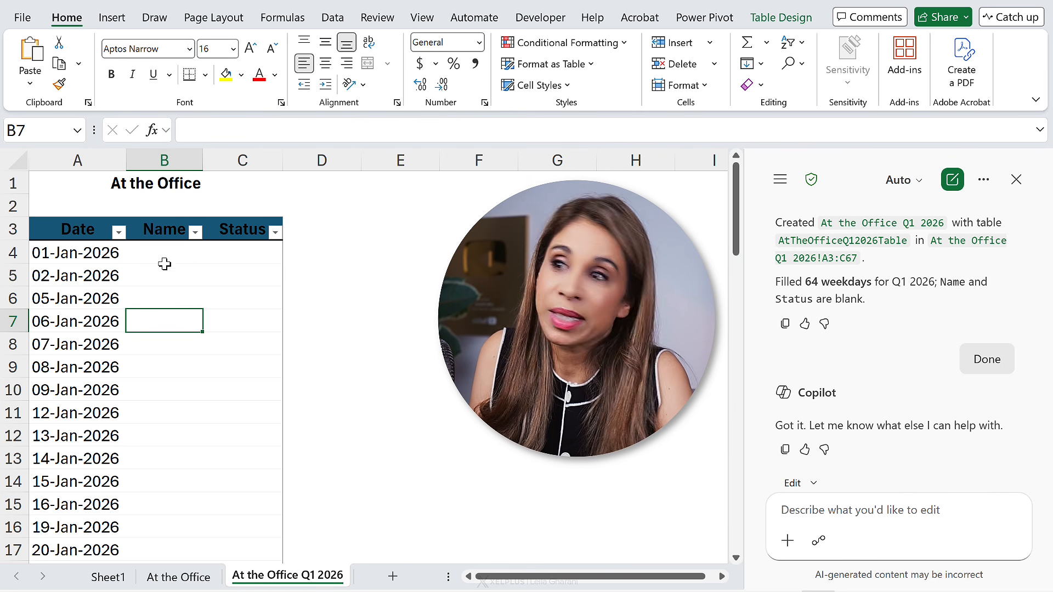
Open the cell formatting settings for the title range A1:C1 on the Q1 2026 sheet
click(166, 291)
click(72, 178)
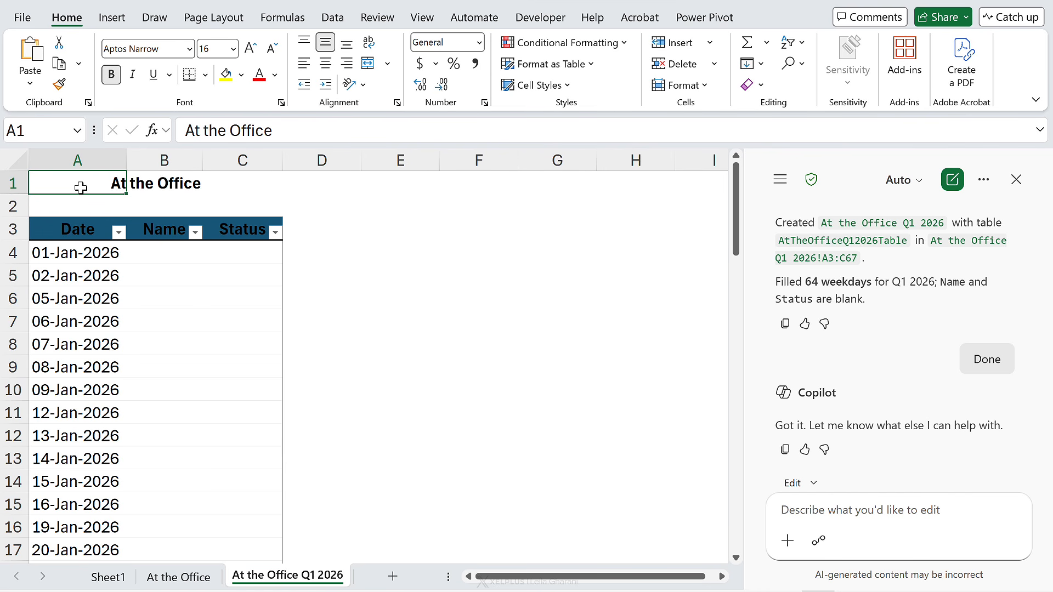
drag(80, 186, 230, 184)
right_click(228, 178)
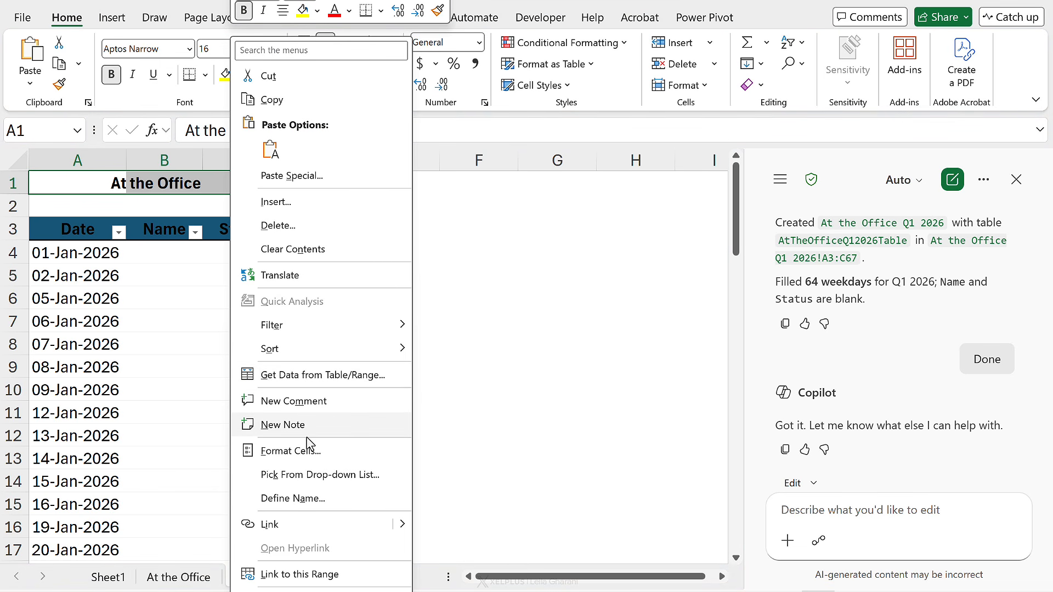
click(296, 450)
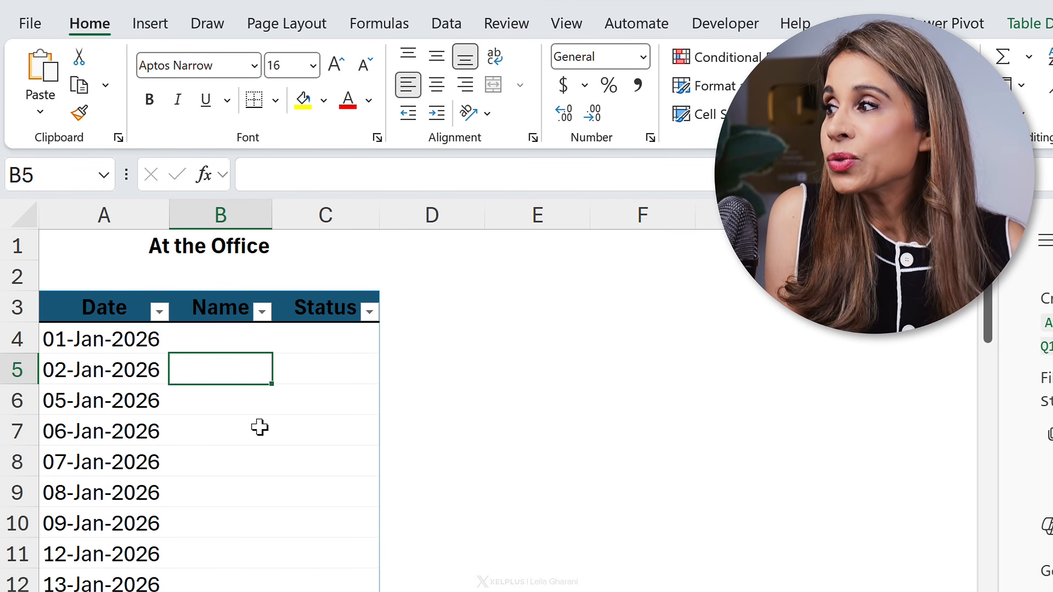
Review the title cell A1 and the dates further down the Q1 2026 table
click(123, 253)
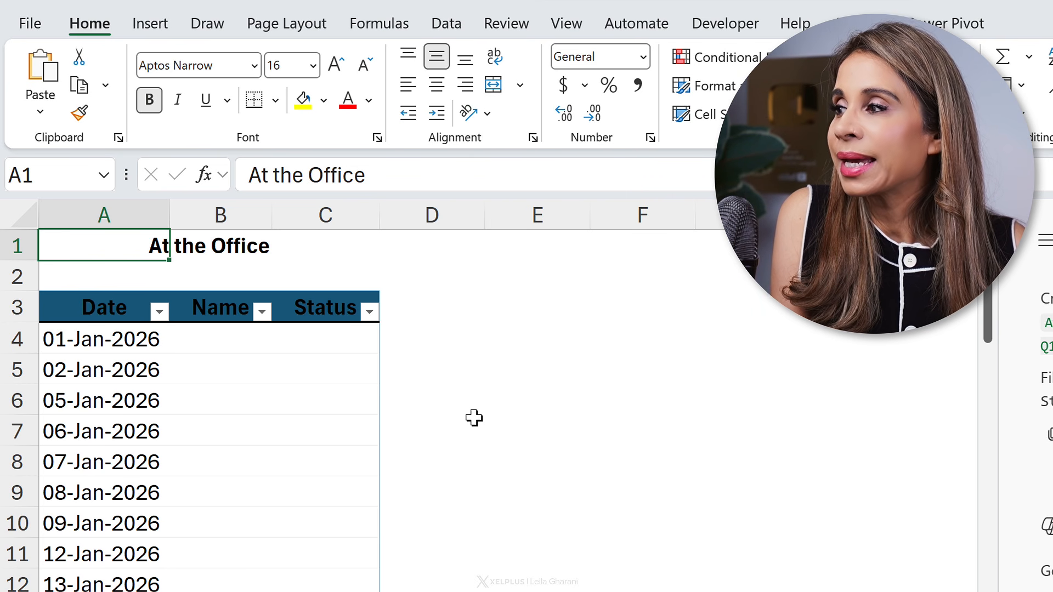
scroll(472, 418, down, 5)
scroll(472, 418, down, 5)
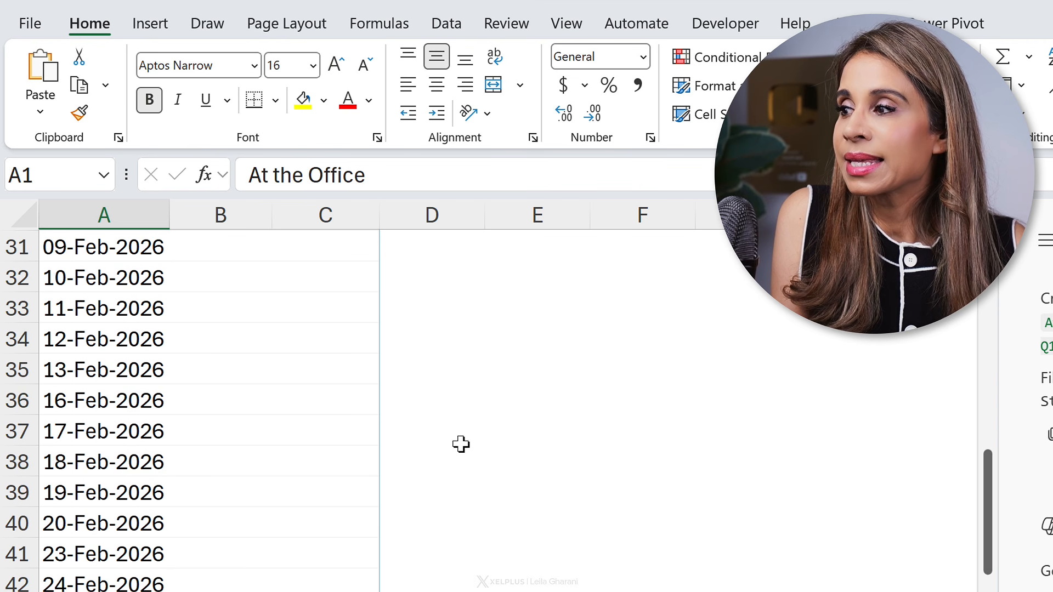